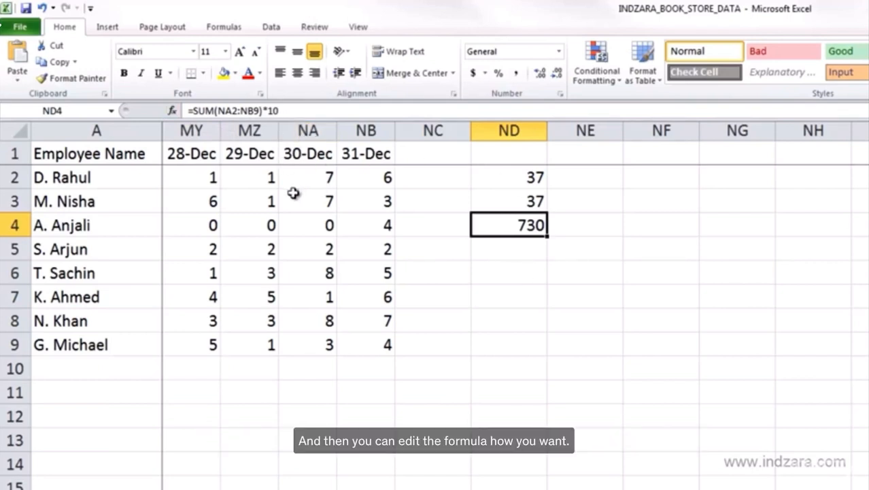
- View the Insert Function dialog for cell ND5 and close it without choosing a function
click(106, 29)
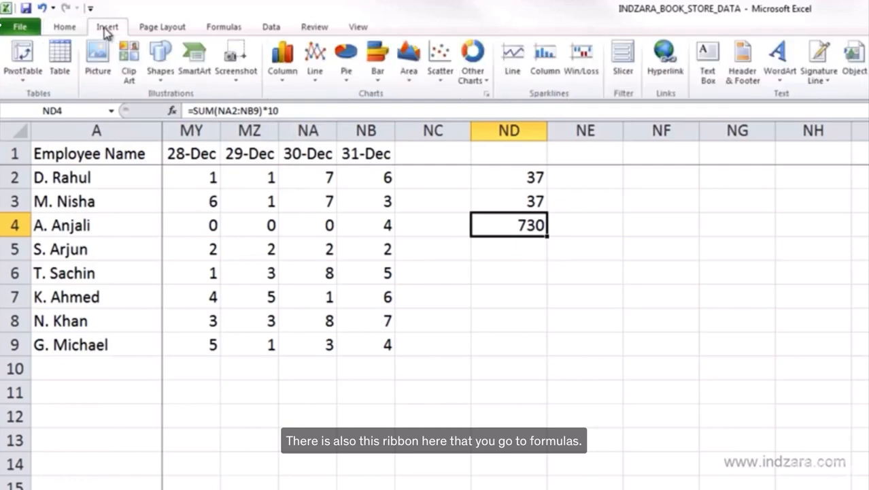
click(211, 30)
key(Down)
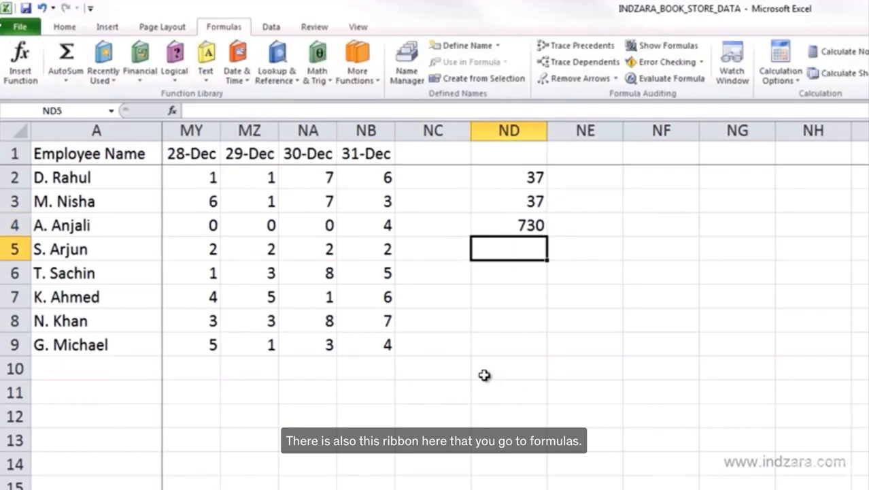
click(21, 76)
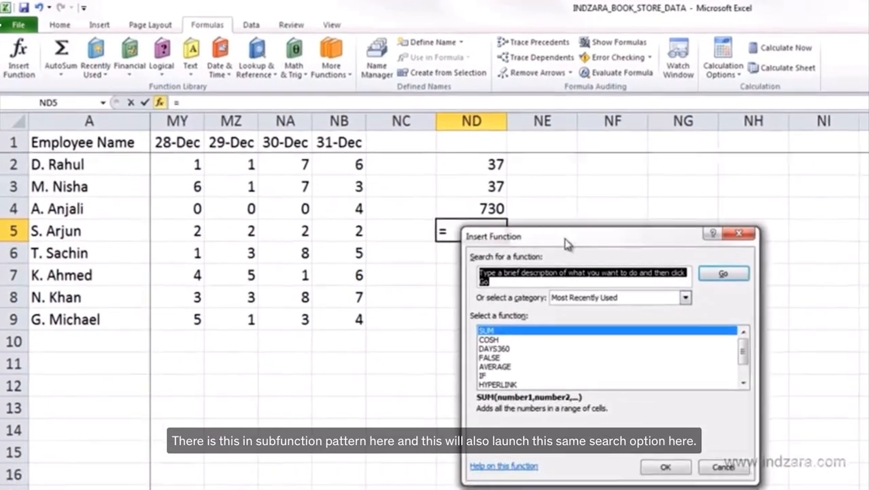
drag(567, 238, 656, 218)
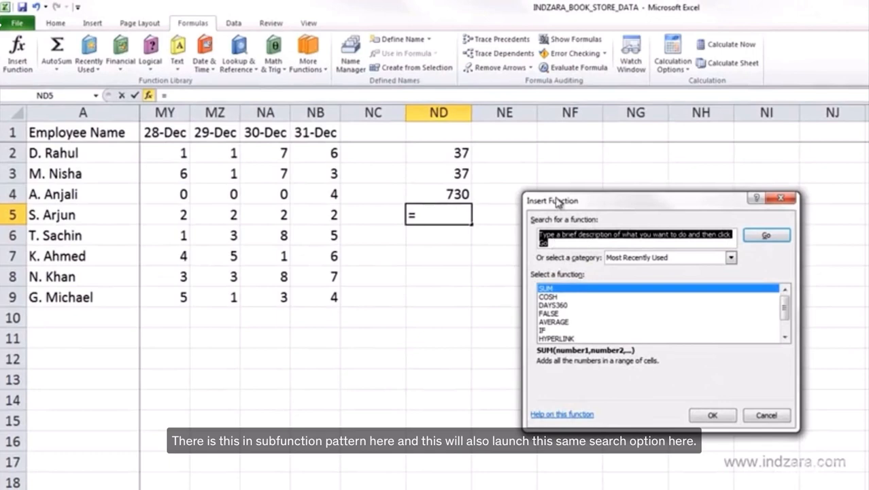
drag(558, 203, 544, 189)
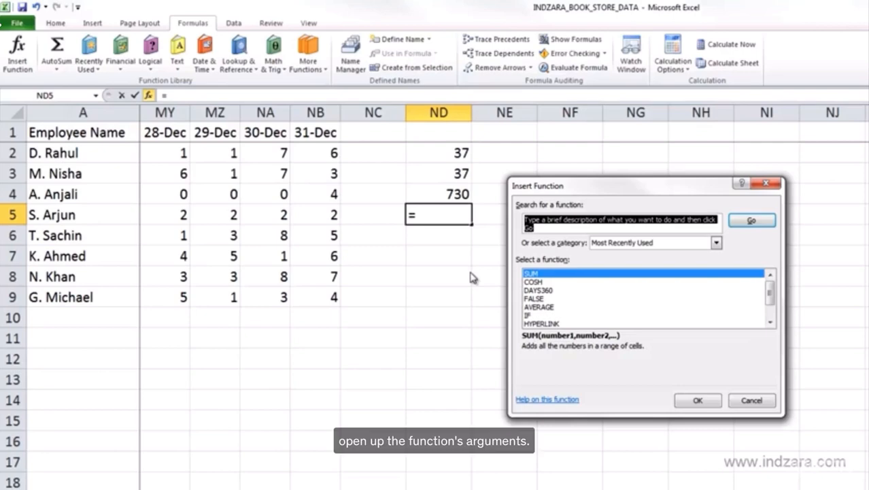
click(760, 402)
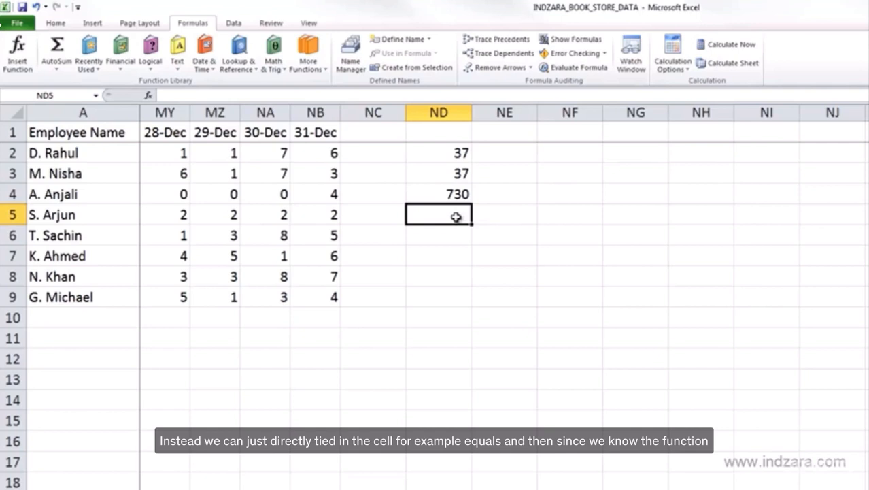
- Begin a formula in cell ND5 with =SU to narrow the list of suggested functions
text(=)
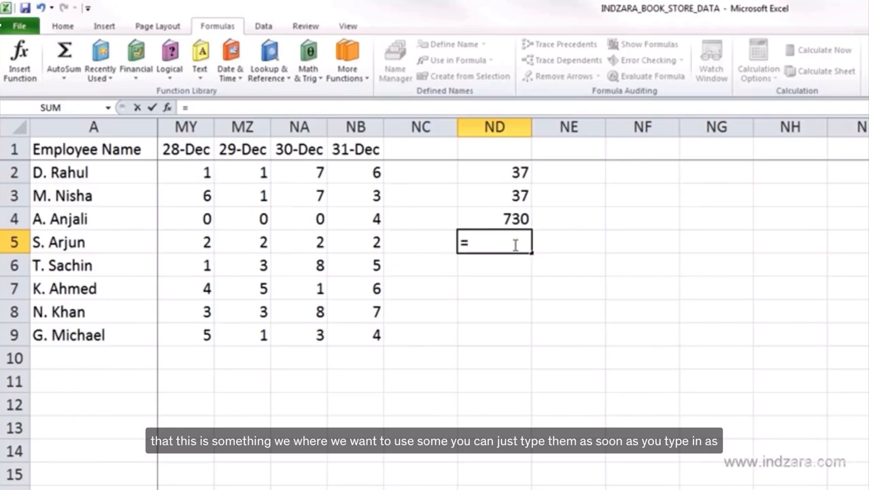
text(S)
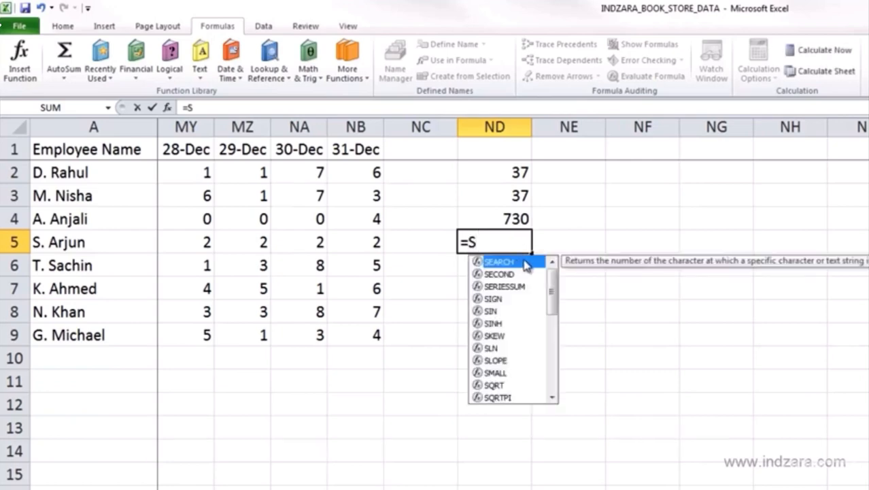
drag(551, 342, 557, 264)
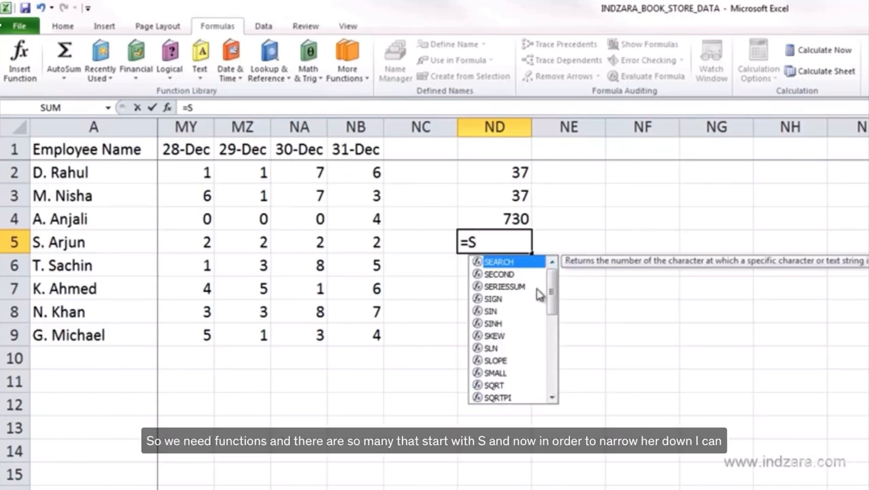
mouse_move(555, 283)
mouse_down()
mouse_move(557, 360)
mouse_move(559, 280)
mouse_up()
text(U)
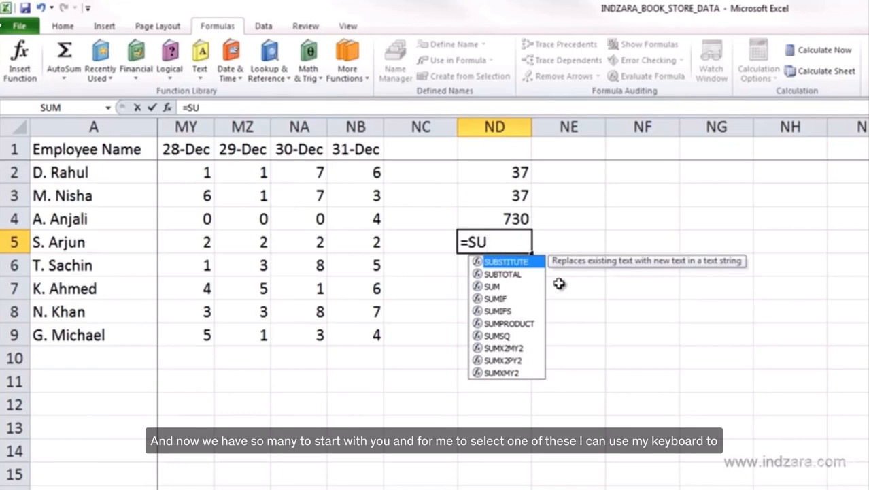
- Examine the short descriptions of the suggested functions from SUBTOTAL to SUMPRODUCT
key(Down)
key(Down)
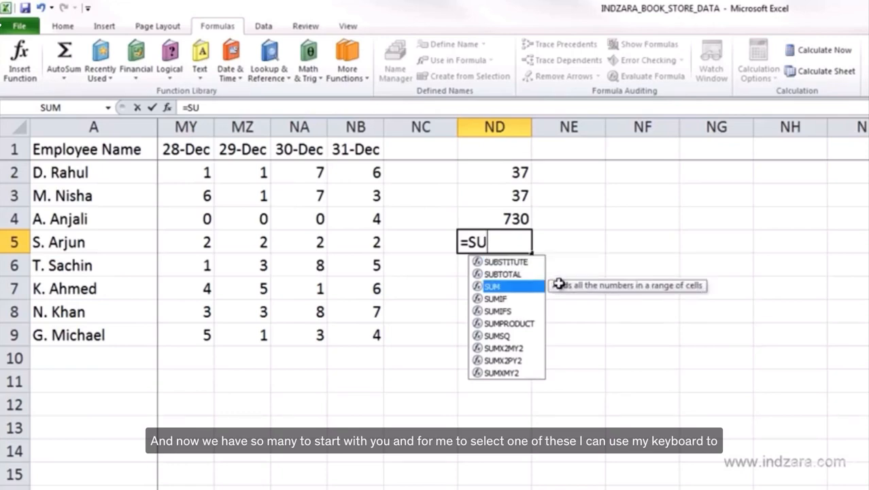
key(Up)
key(Down)
key(Down)
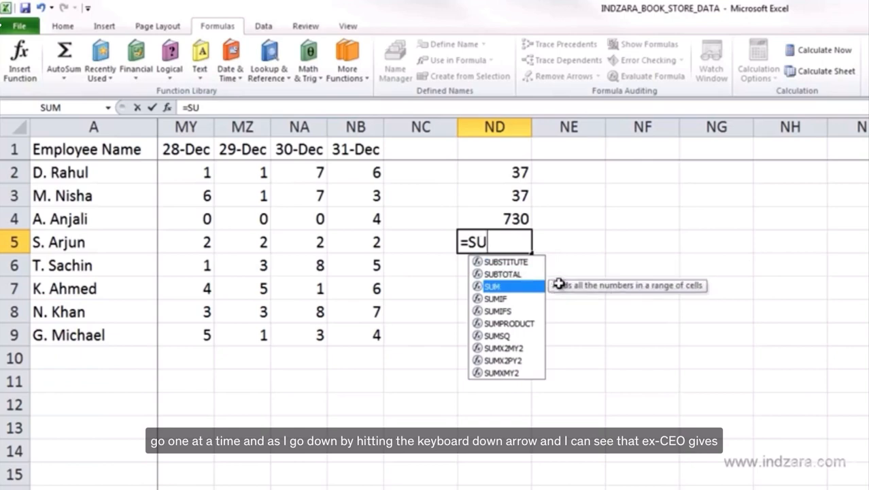
key(Up)
key(Up)
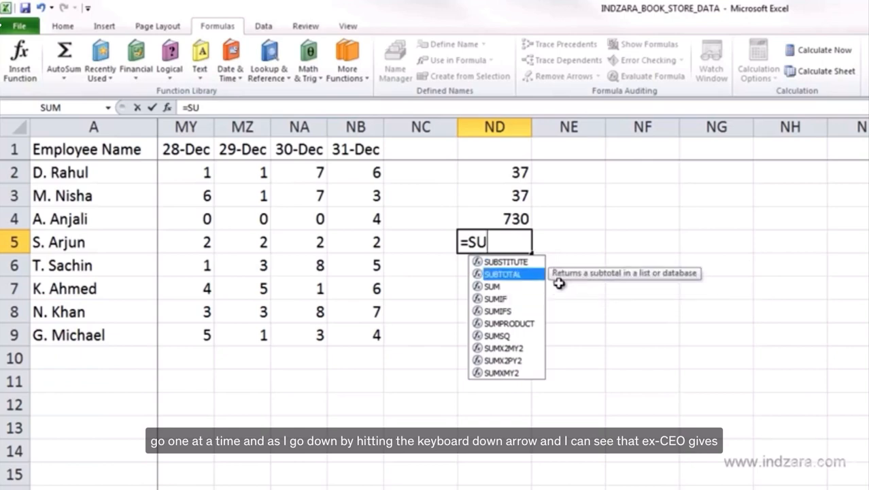
key(Down)
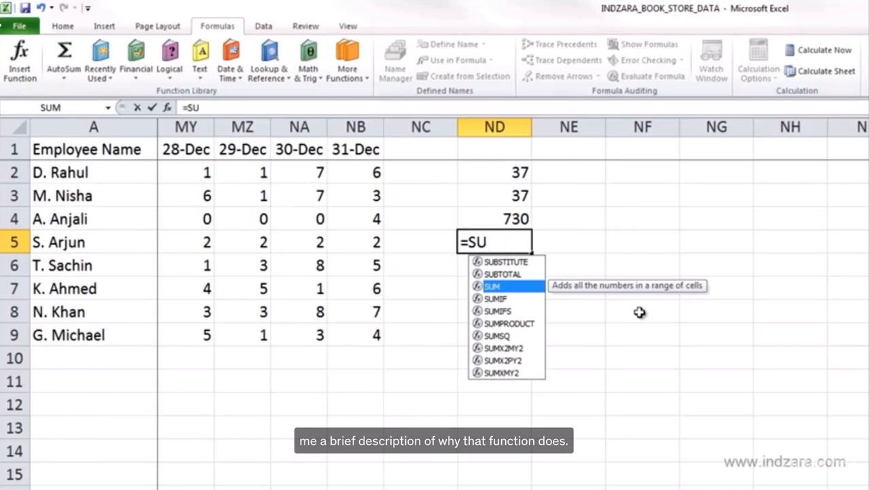
key(Down)
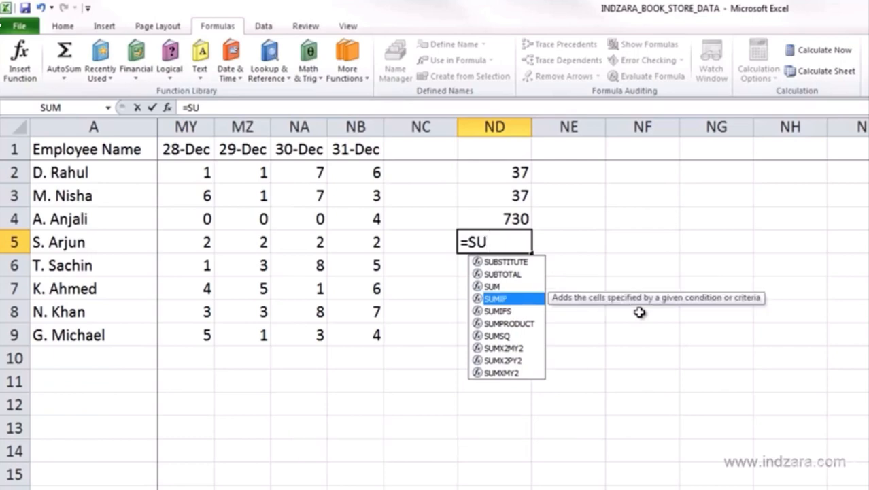
key(Down)
key(Down)
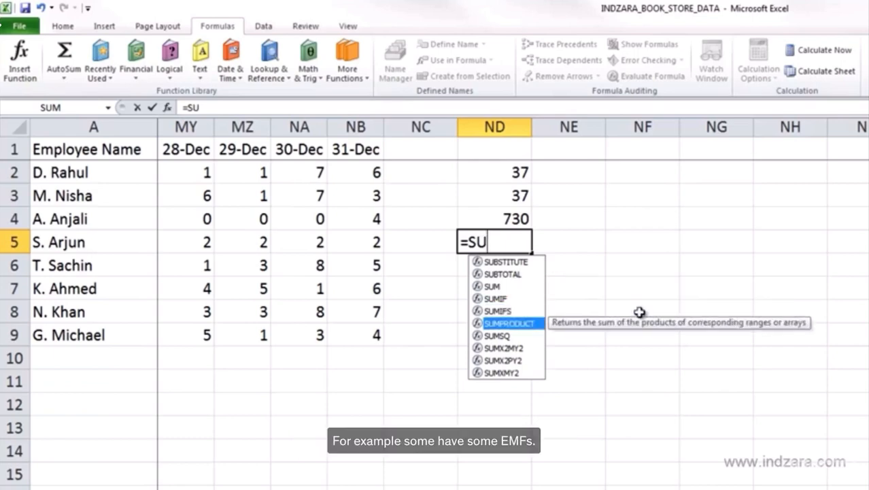
key(Up)
key(Up)
key(Up)
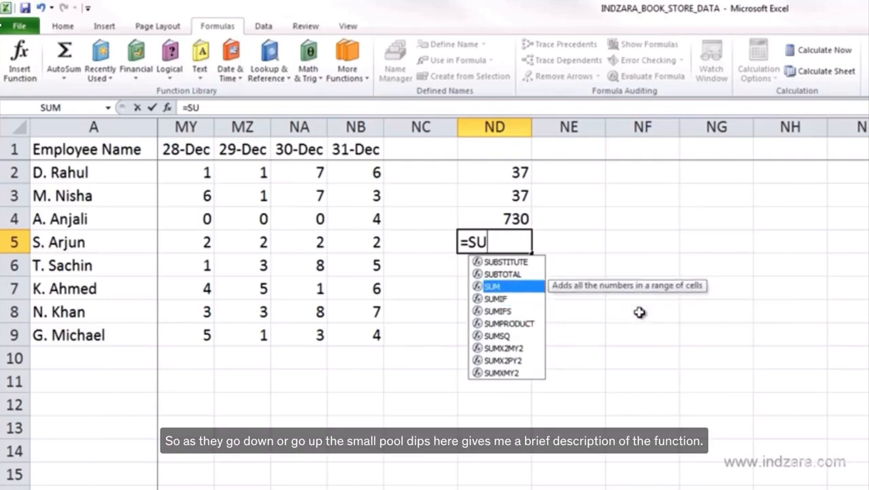
key(Up)
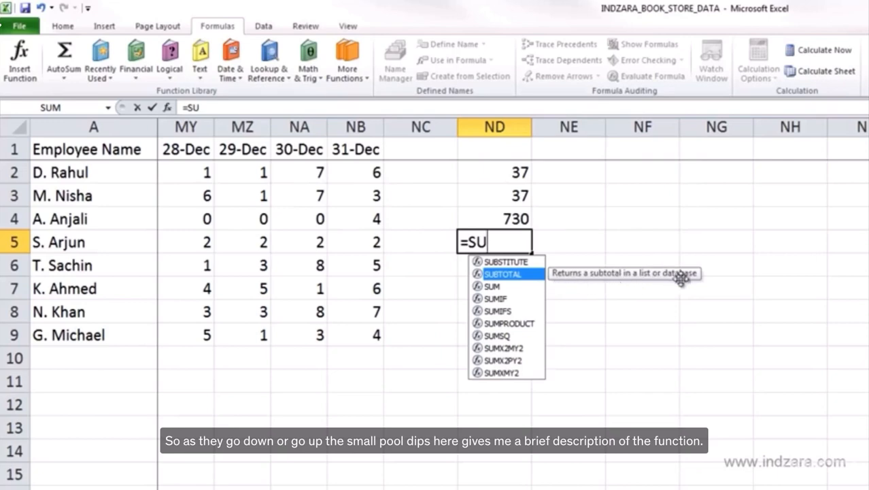
- Try the SUBTOTAL function in cell ND5 and discard the entry
double_click(508, 276)
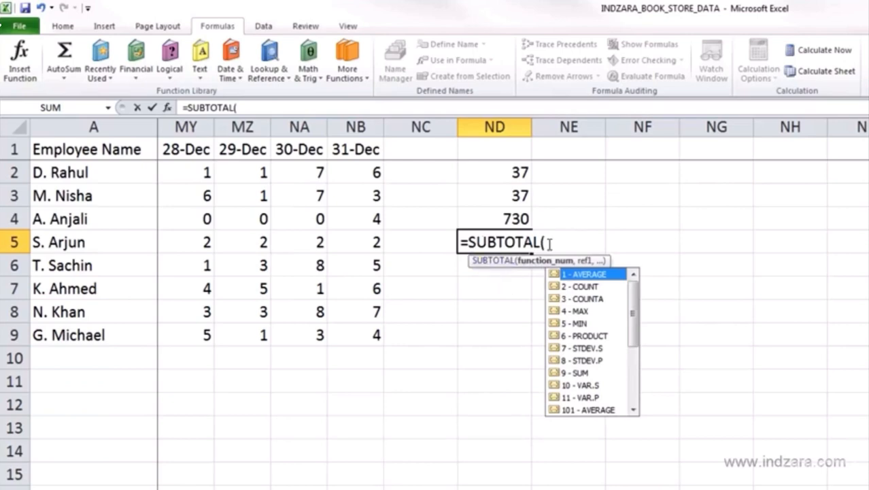
key(Escape)
key(Escape)
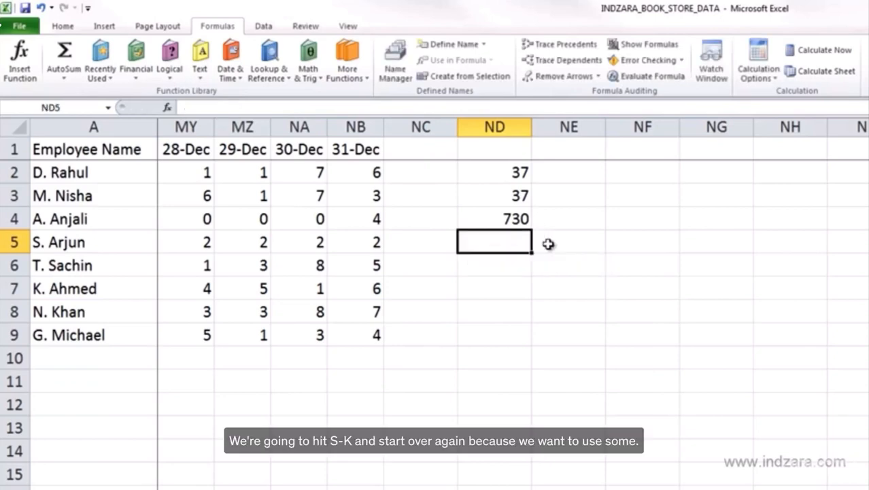
- Start a new formula in cell ND5 with the SUM function, choosing it from the suggestions for =SU
text(=SU)
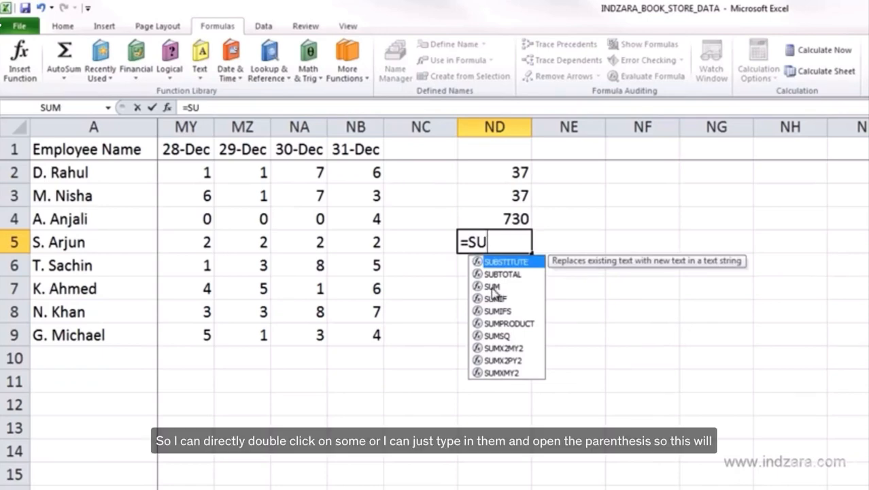
text(M()
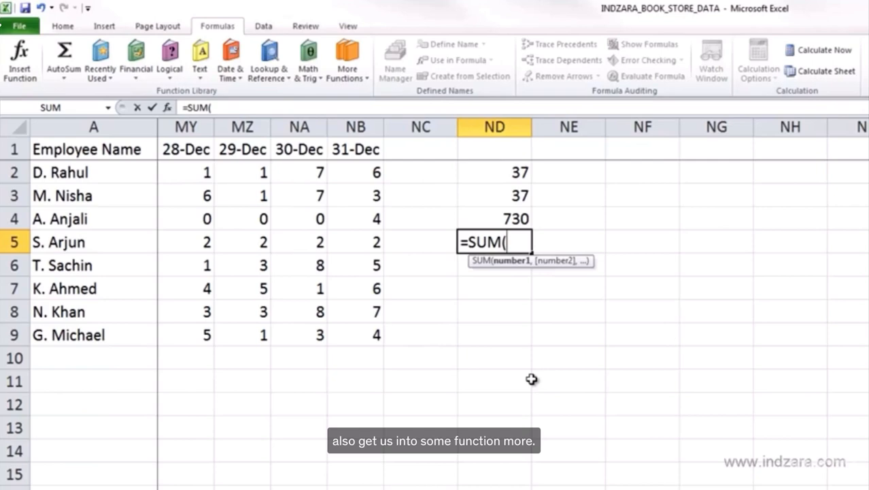
key(BackSpace)
key(BackSpace)
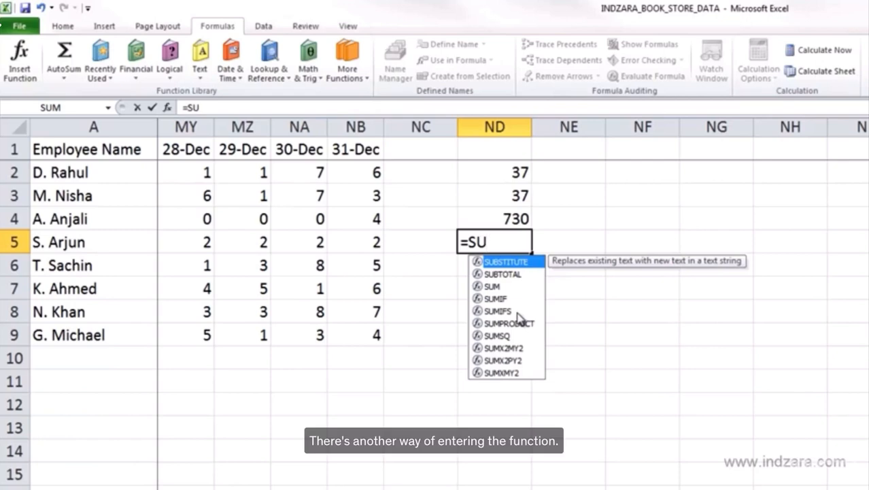
key(Down)
key(Down)
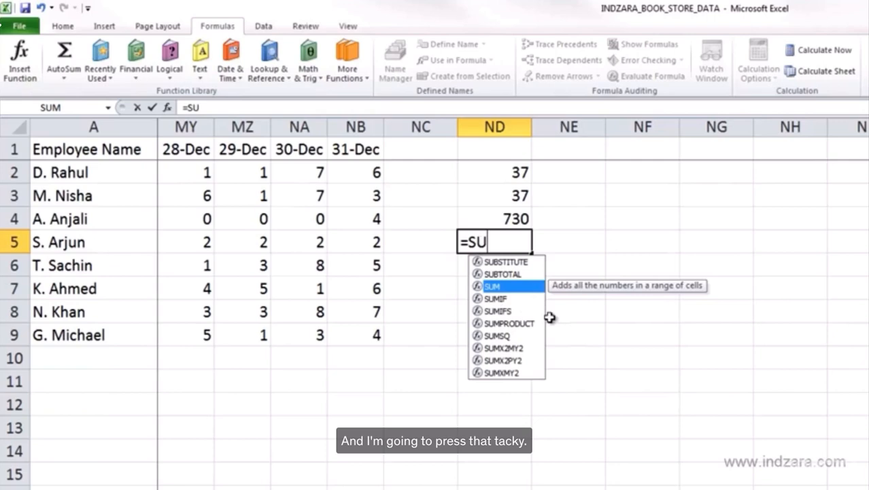
key(Tab)
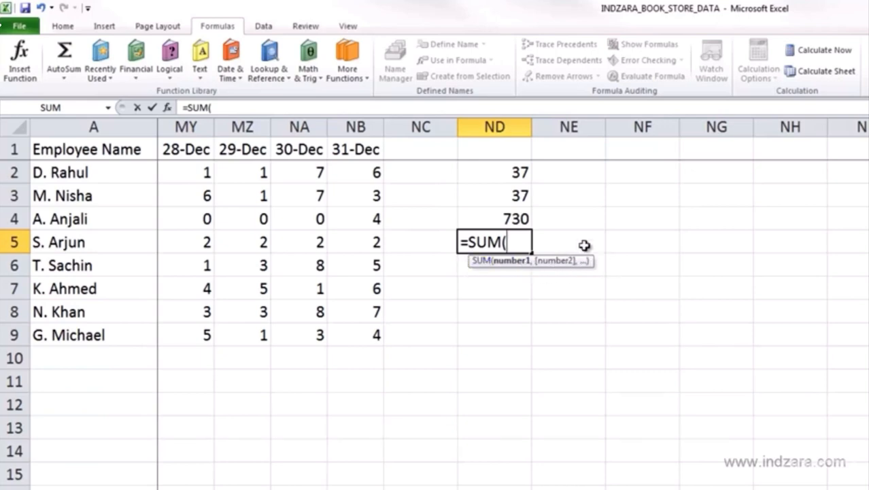
- Enter cell NB2 as the first SUM argument and the value 7 as the second
click(369, 172)
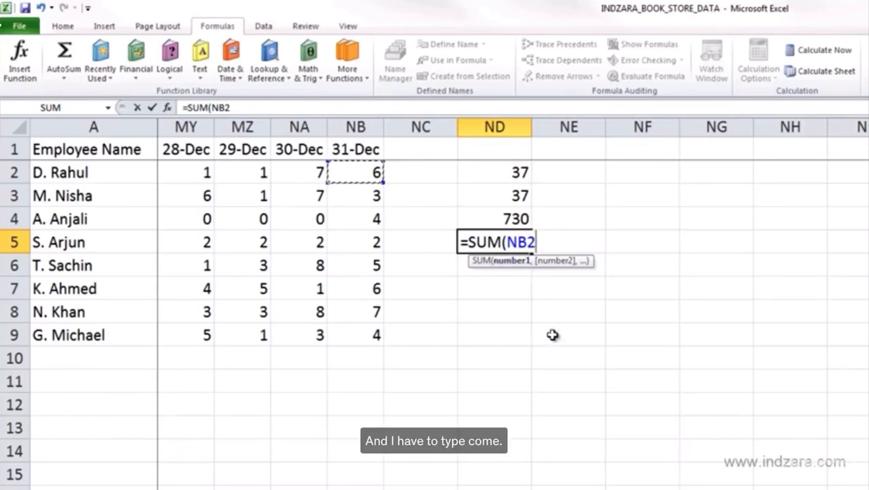
text(,)
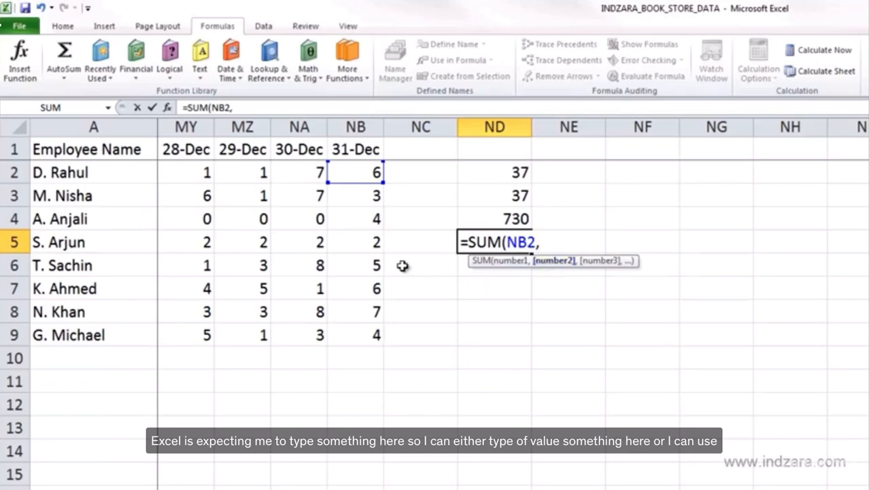
text(7)
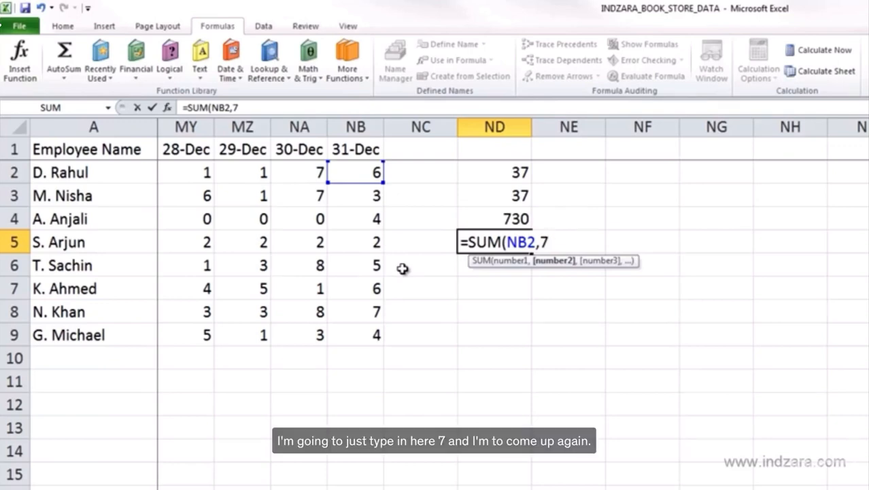
text(,)
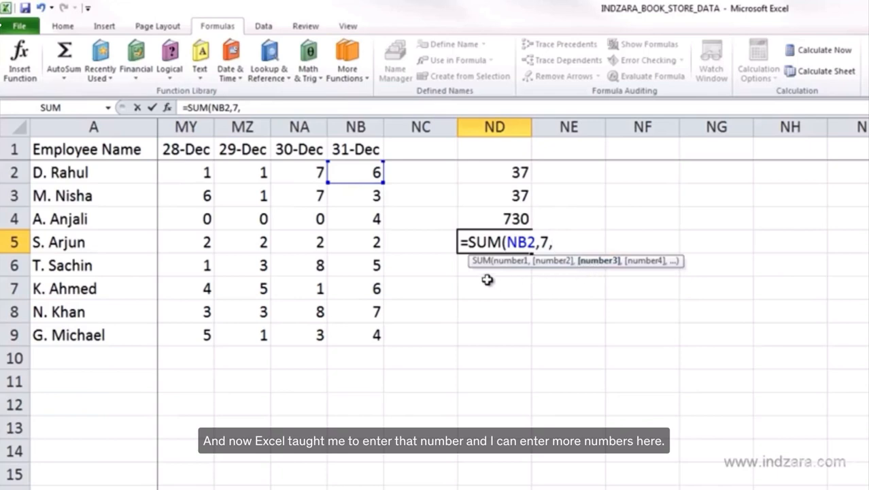
- Add the range NB6:NB9 as the third SUM argument and complete the function with its closing parenthesis
click(370, 247)
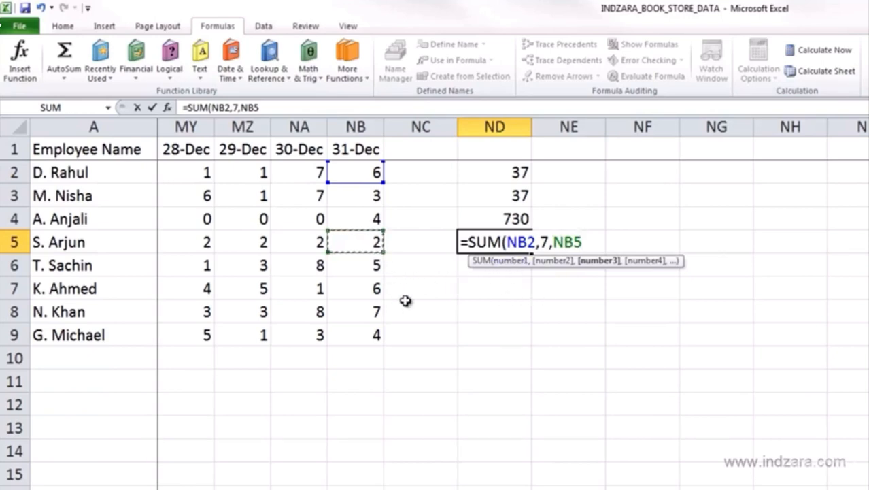
key(Down)
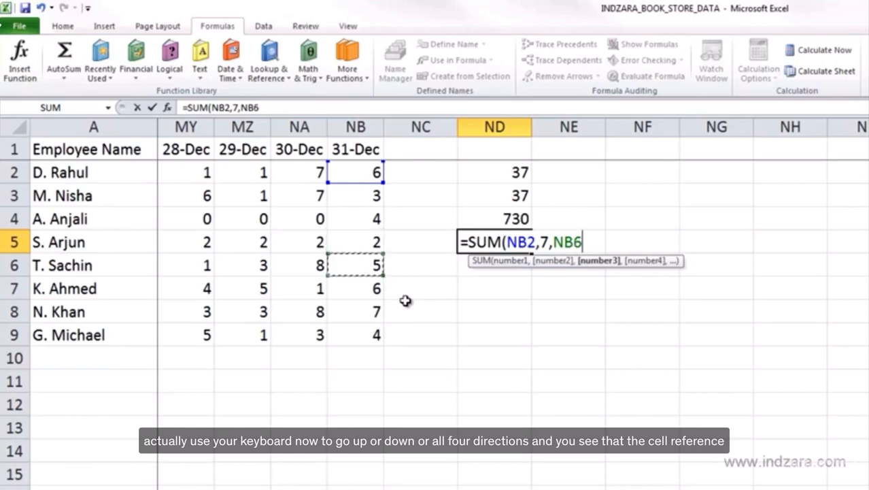
key(Left)
key(Up)
key(Right)
key(Down)
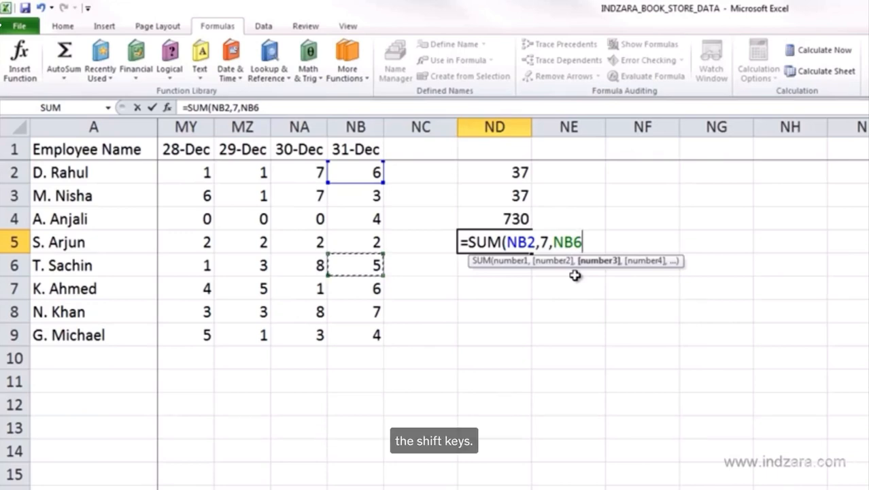
key(shift+Down)
key(shift+Down)
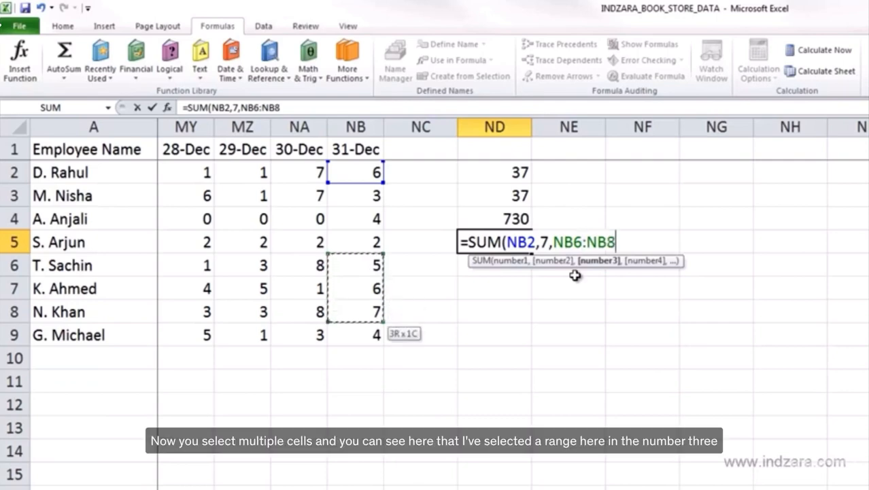
key(shift+Down)
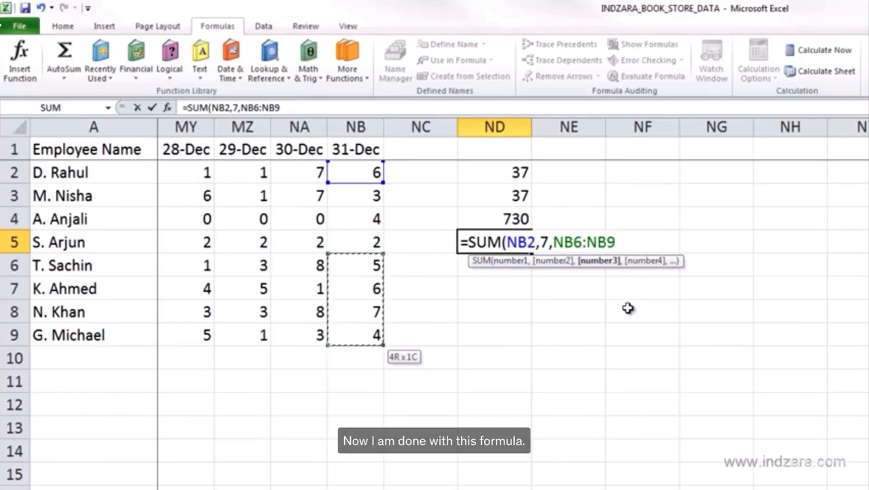
text())
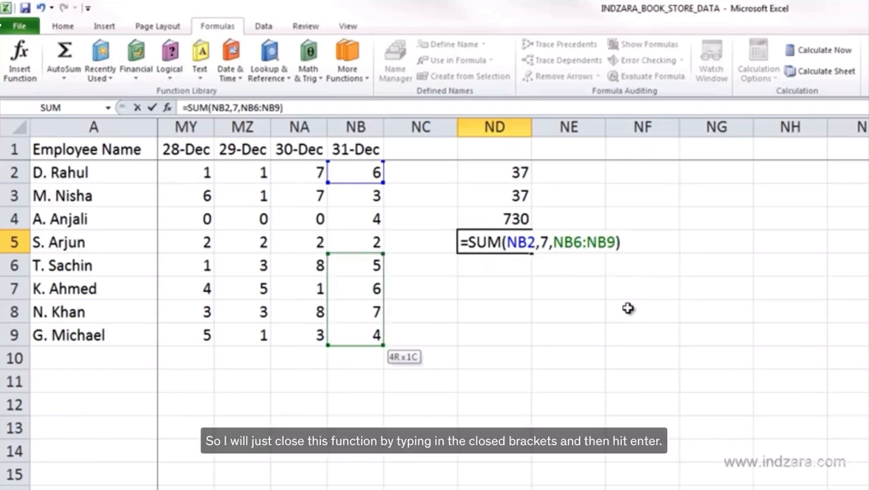
- Commit the SUM formula in cell ND5 and reselect that cell to review its arguments
key(Return)
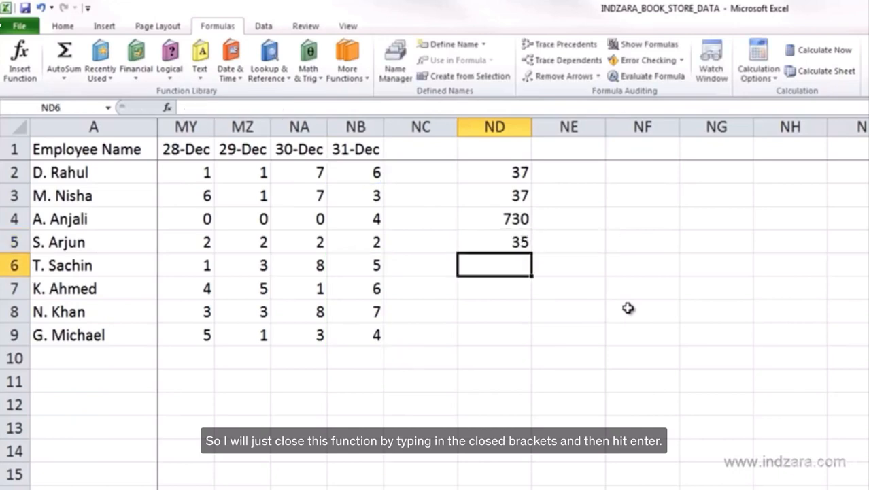
click(513, 239)
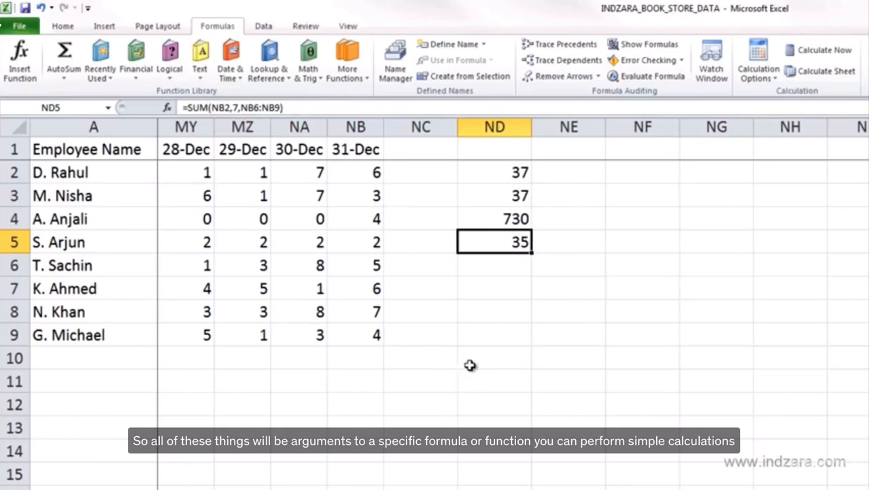
- Review the formulas in cells ND2, ND3 and ND4 to compare typed values, cell references and a function with an operator
click(494, 174)
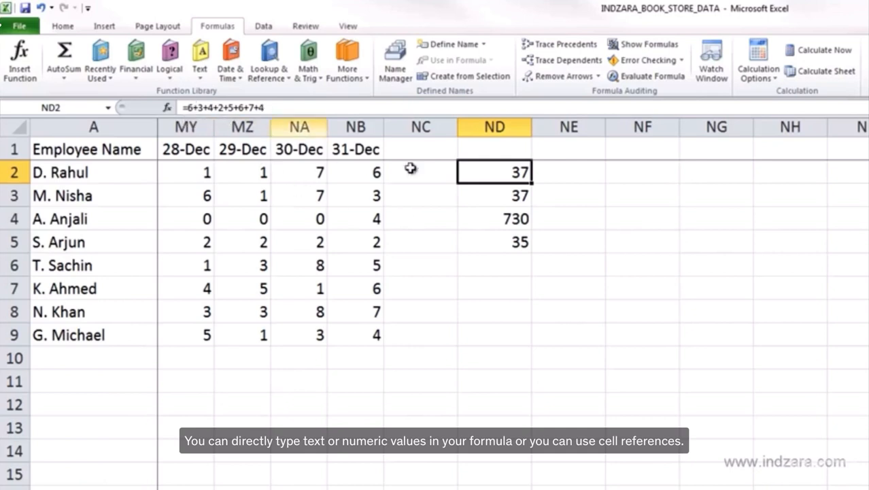
click(487, 197)
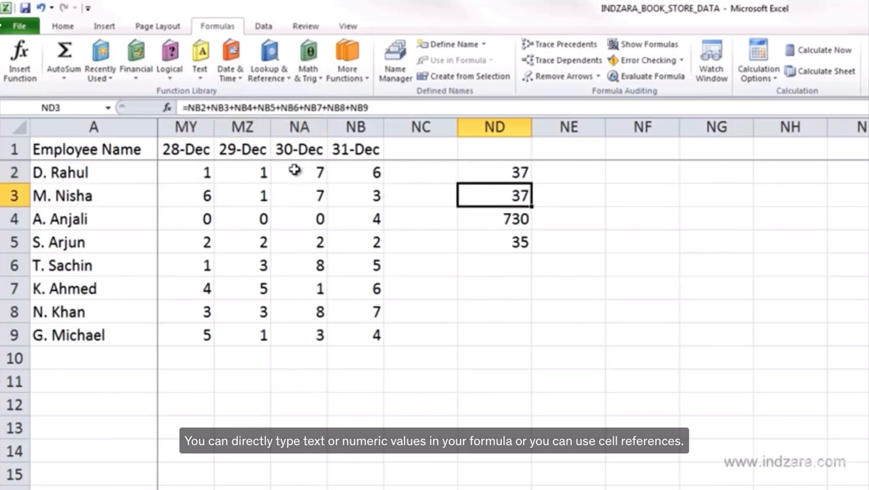
click(202, 108)
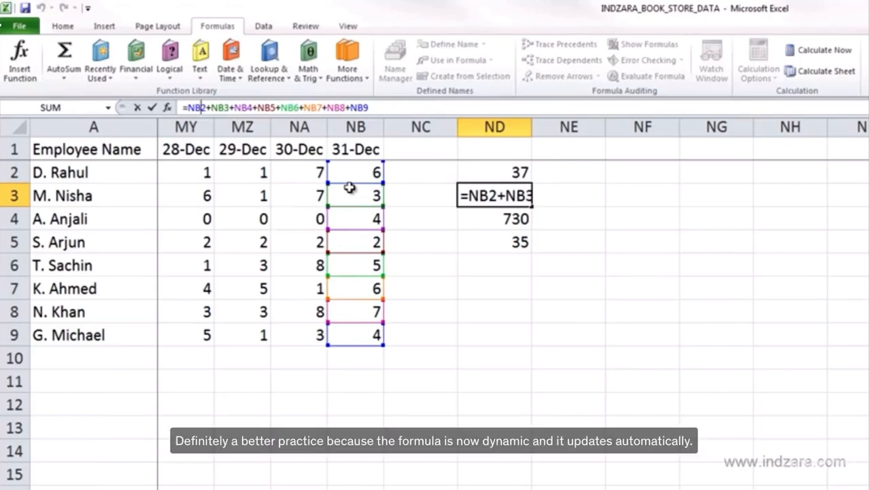
key(Escape)
click(493, 217)
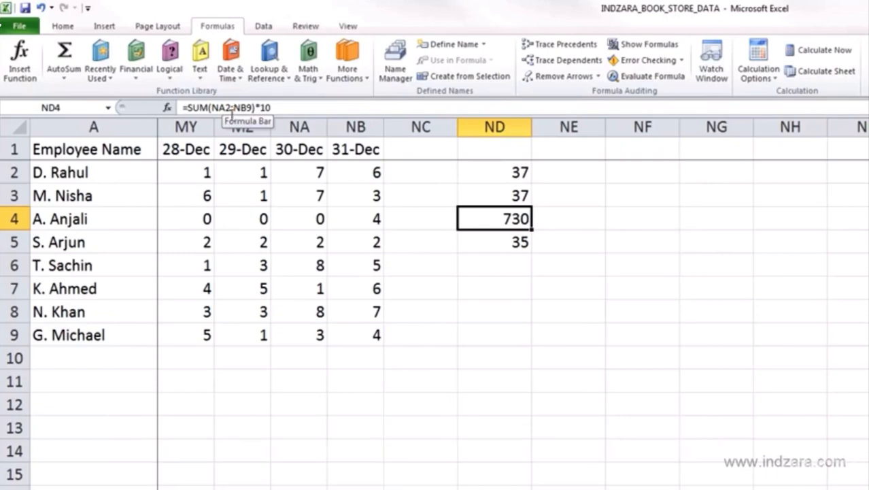
- Extend the SUM formula in cell ND5 so that its result is divided by 5
click(506, 242)
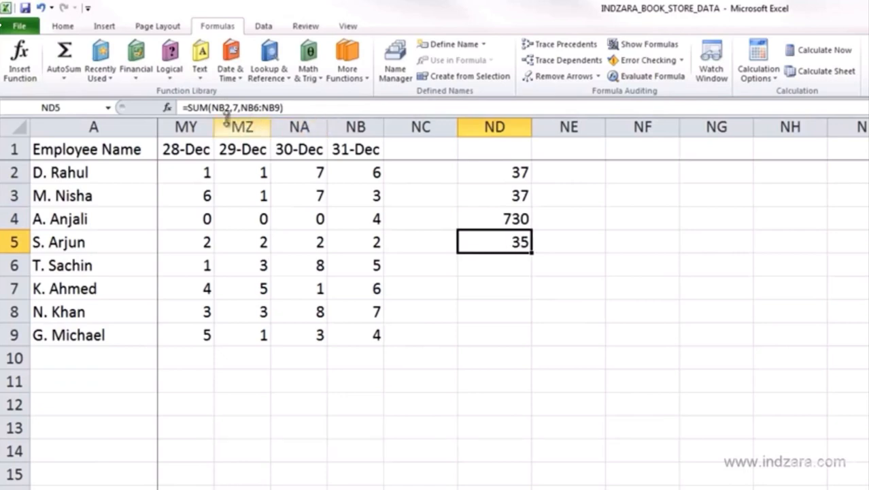
click(288, 110)
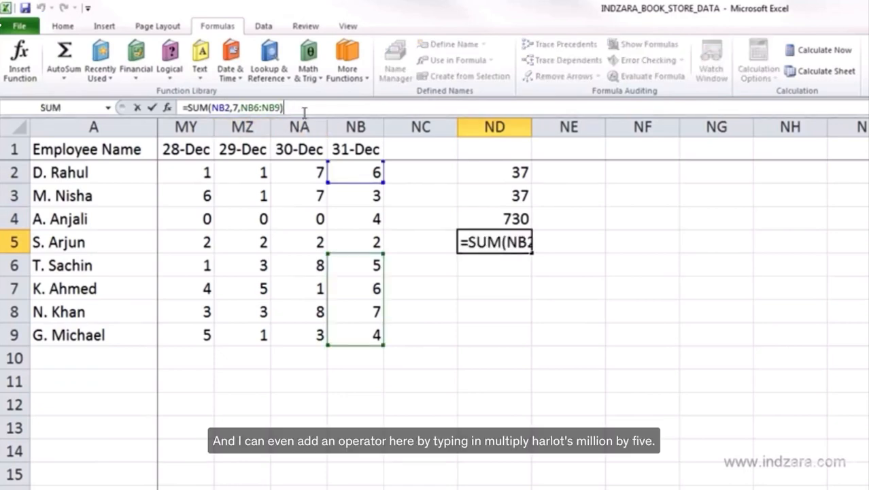
text(*)
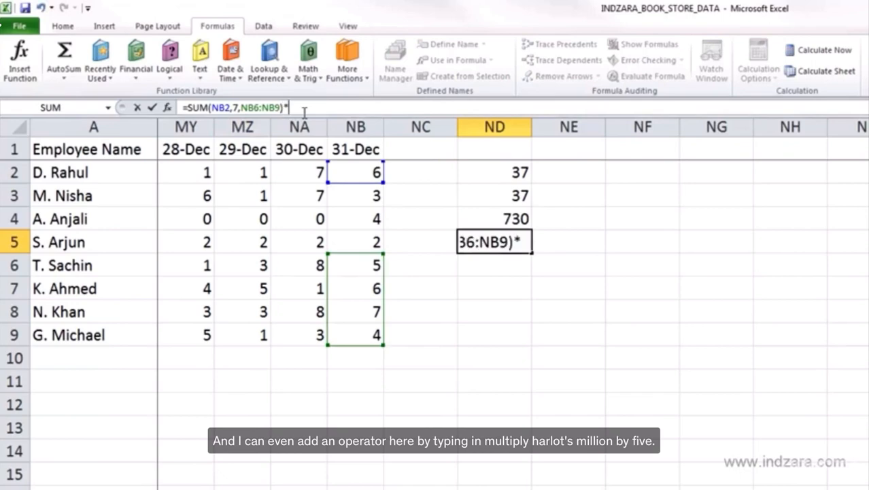
key(BackSpace)
text(/5)
key(Return)
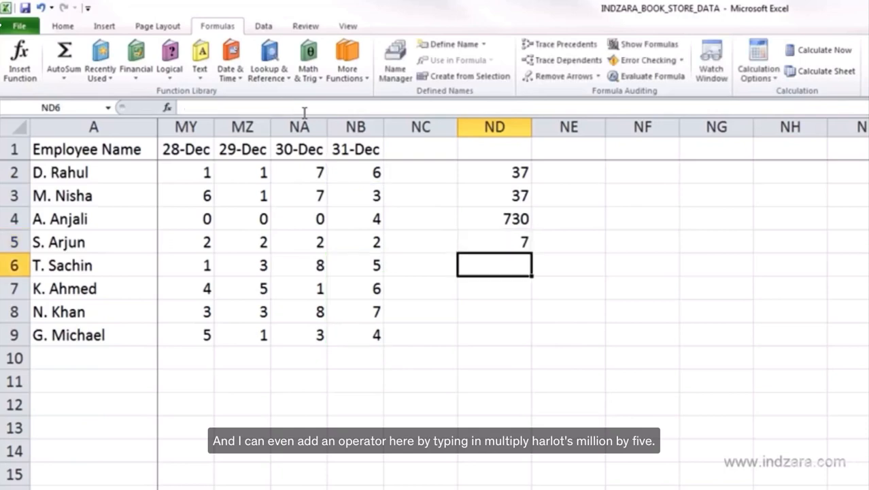
- Highlight the function name SUM within the formula of cell ND5
click(507, 239)
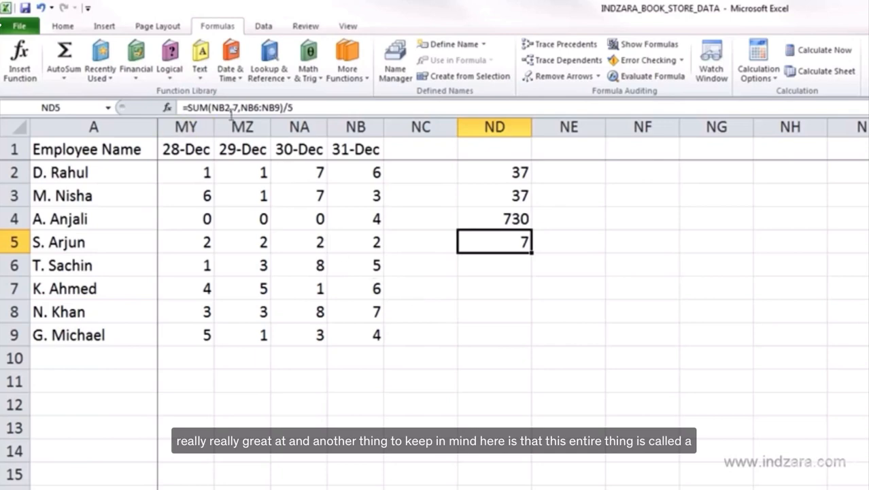
double_click(196, 107)
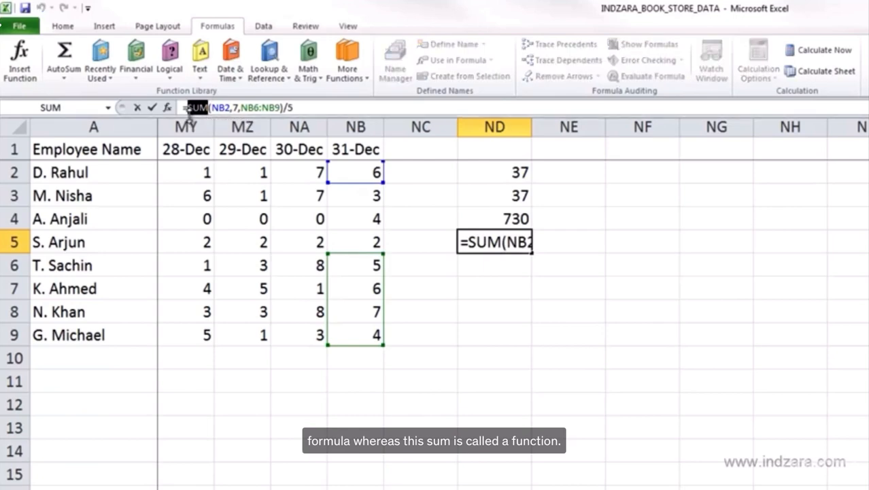